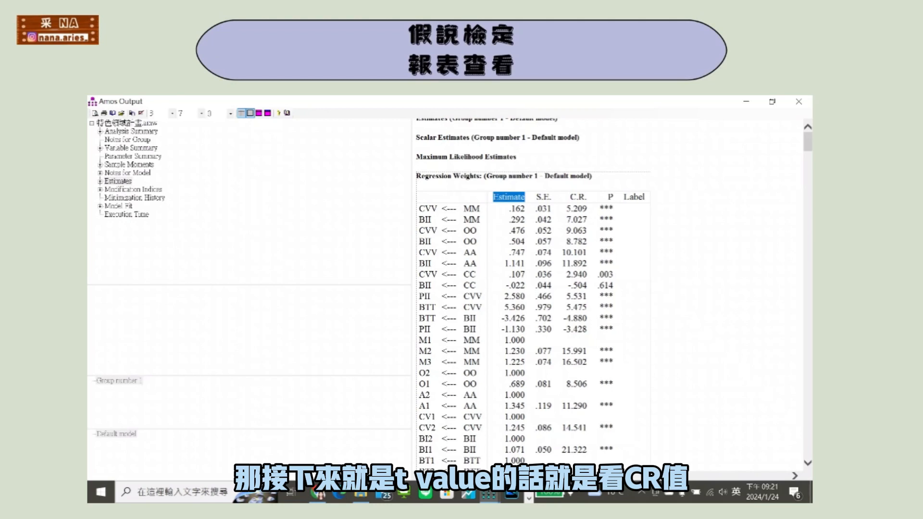
Examine the C.R. and P columns of the Regression Weights table for the paths' t-values and test results.
left_click_drag(570, 198, 587, 196)
scroll(584, 193, "down", 1)
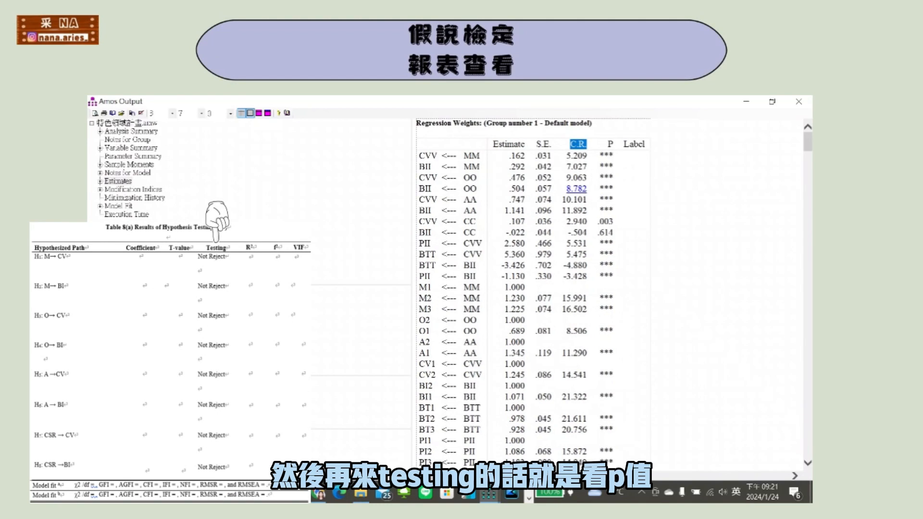
left_click_drag(608, 144, 614, 145)
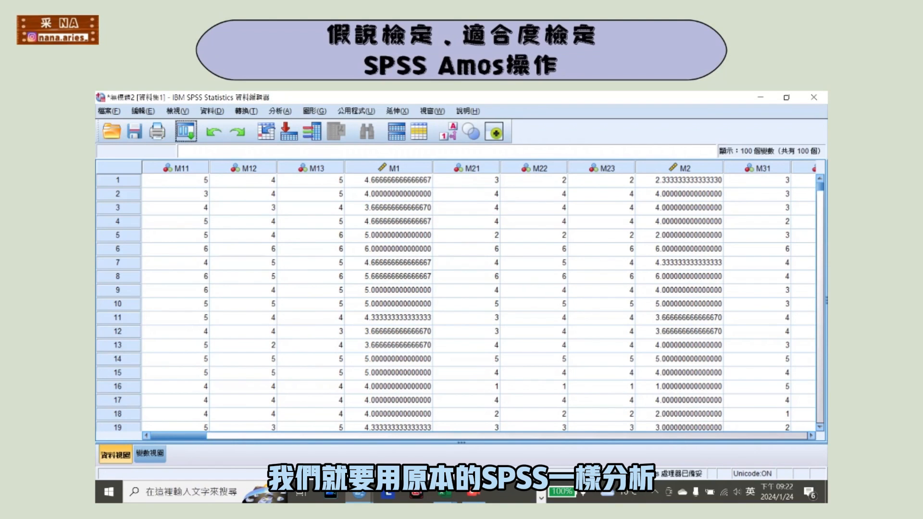
In SPSS Statistics, open the linear regression setup and clear BT from the dependent variable and CV and BI from the independents.
left_click(280, 111)
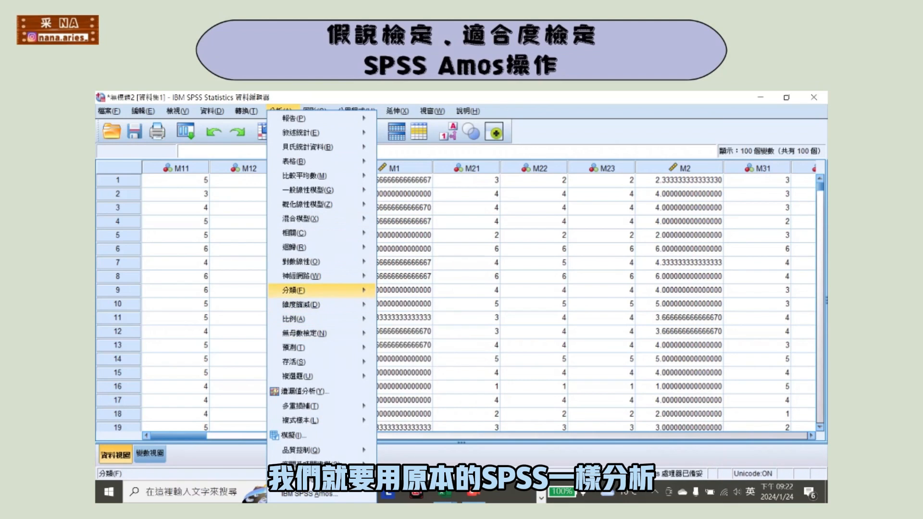
mouse_move(321, 248)
left_click(403, 265)
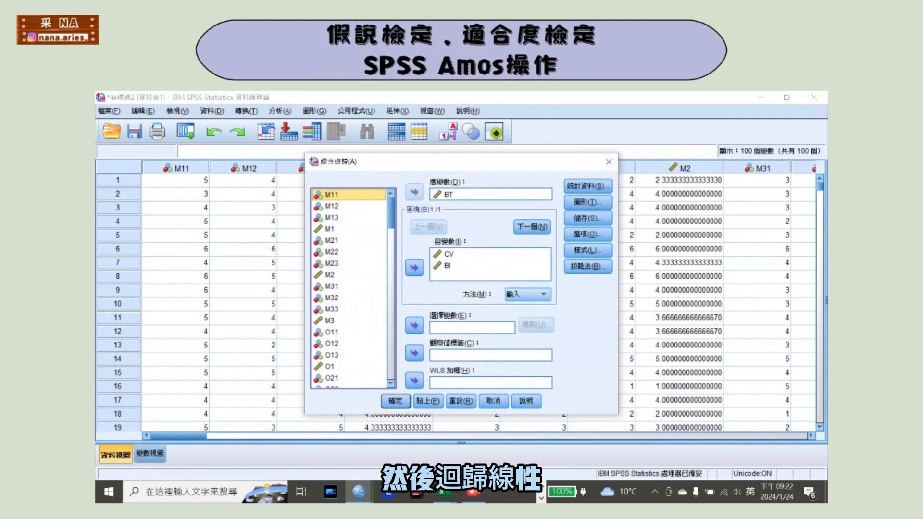
left_click_drag(447, 265, 356, 311)
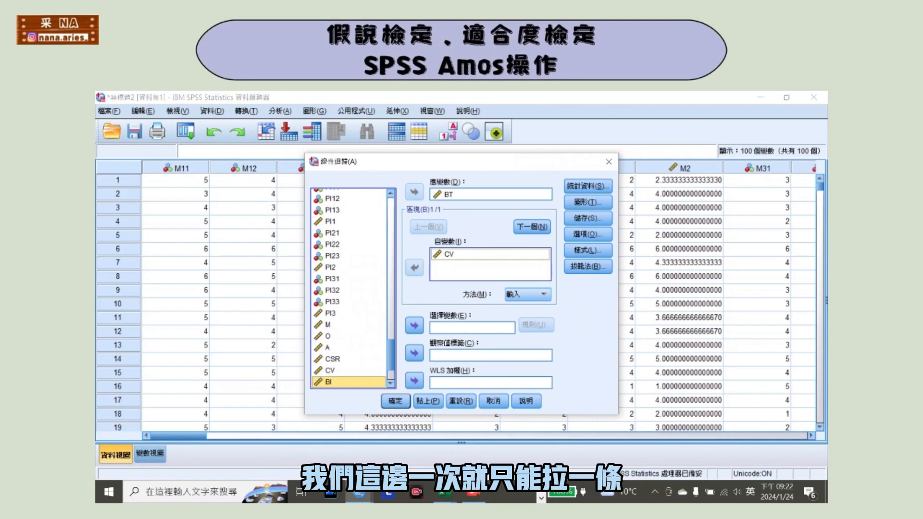
mouse_move(448, 254)
left_mouse_down()
mouse_move(445, 269)
mouse_move(461, 264)
left_mouse_up()
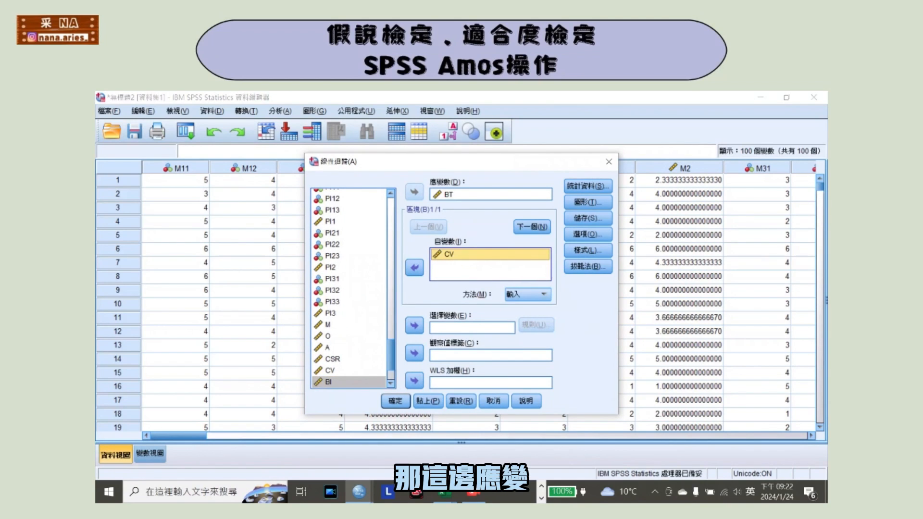
left_click_drag(448, 195, 350, 223)
left_click_drag(448, 254, 464, 197)
left_click(461, 306)
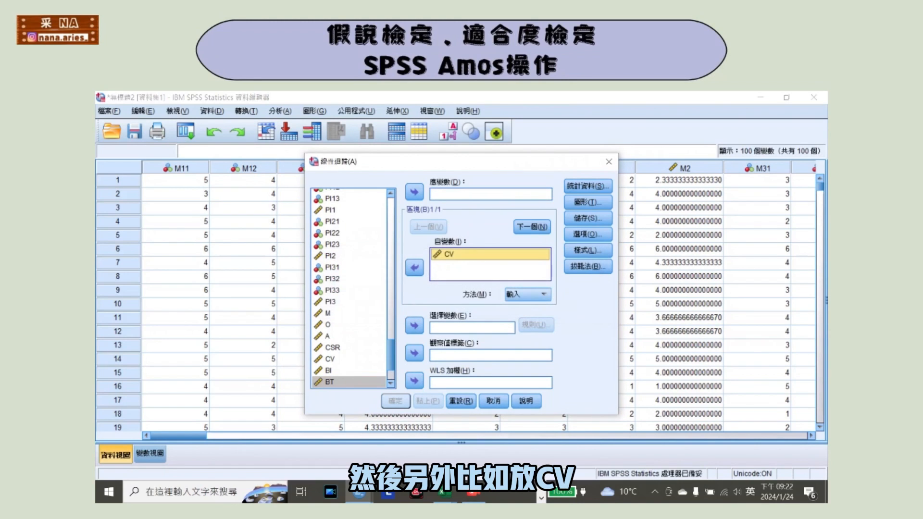
left_click_drag(448, 254, 348, 272)
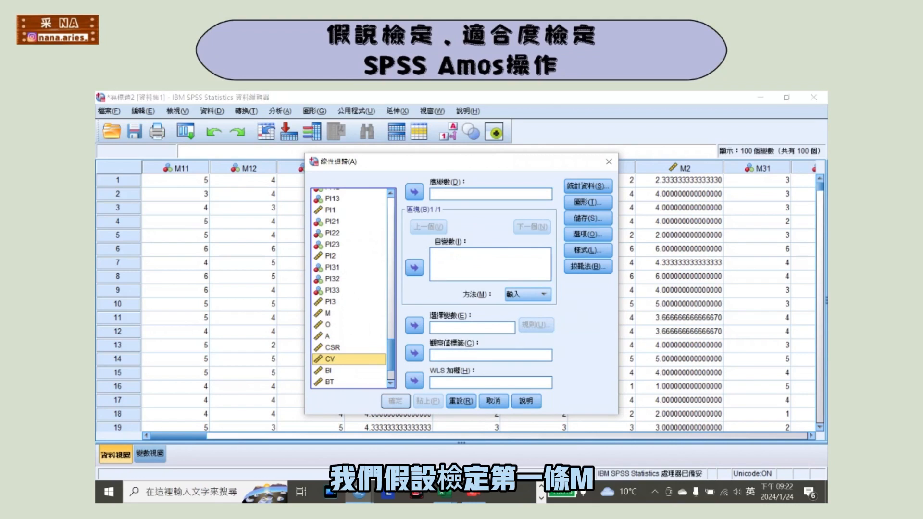
Run a linear regression with M as independent and CV as dependent variable, keeping the selected statistics including collinearity diagnostics.
left_click_drag(327, 313, 480, 259)
left_click_drag(330, 359, 461, 199)
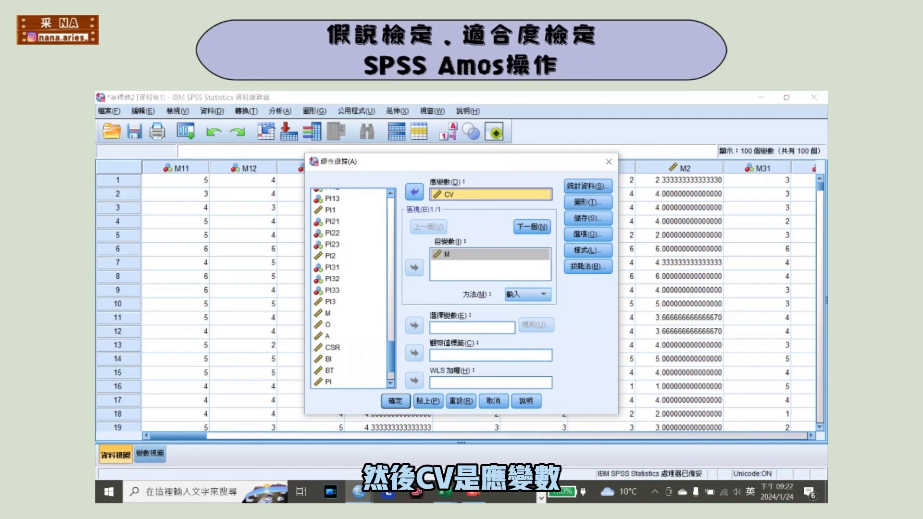
left_click(587, 186)
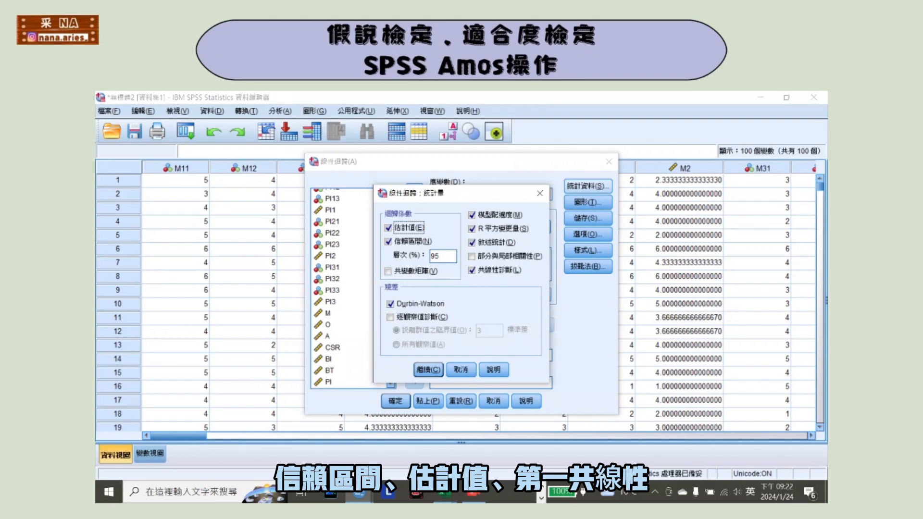
left_click(428, 369)
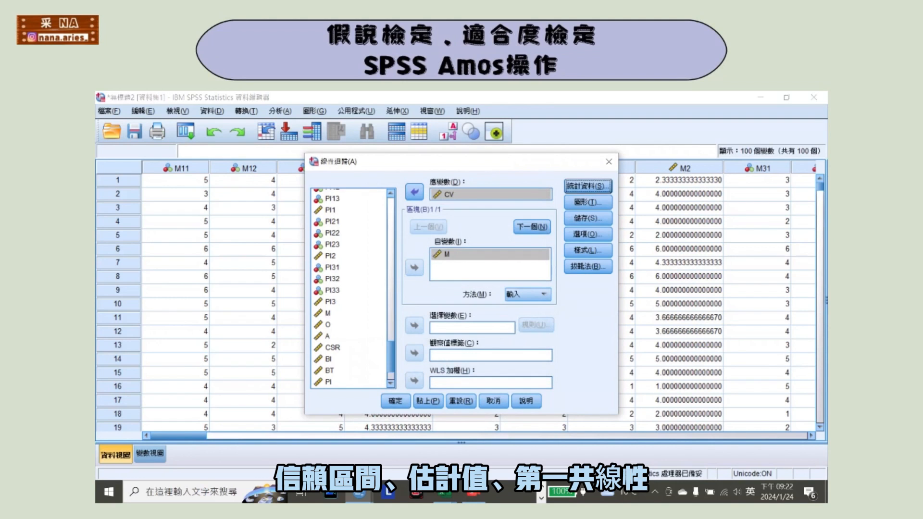
left_click(396, 400)
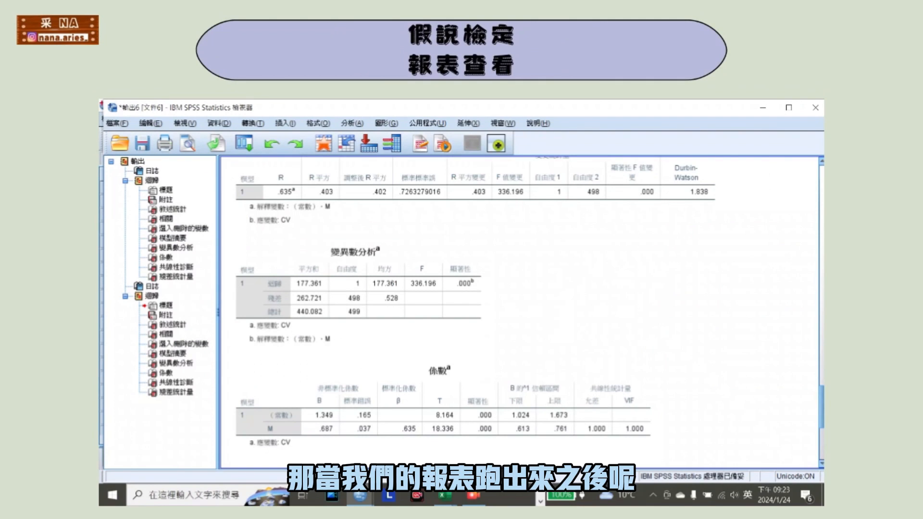
Examine the regression output's Model Summary and Coefficients tables for the R square and VIF values.
scroll(481, 231, "up", 2)
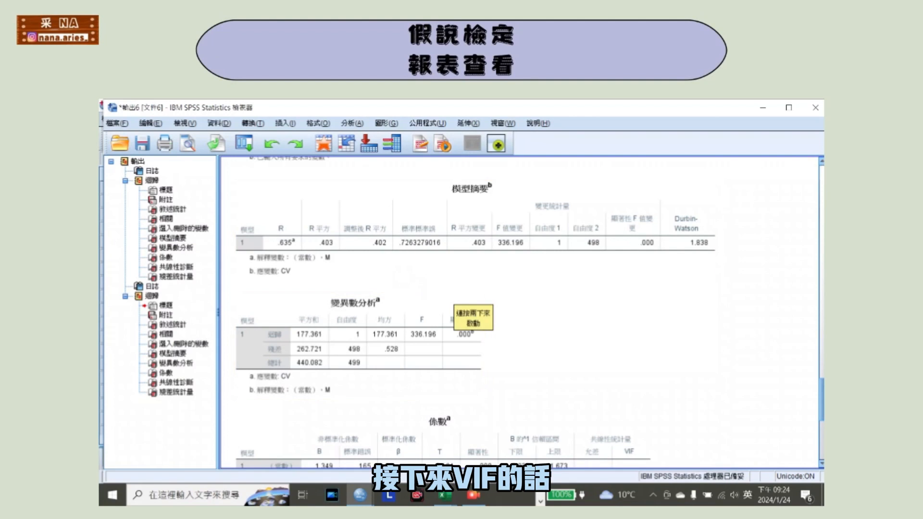
scroll(462, 308, "down", 5)
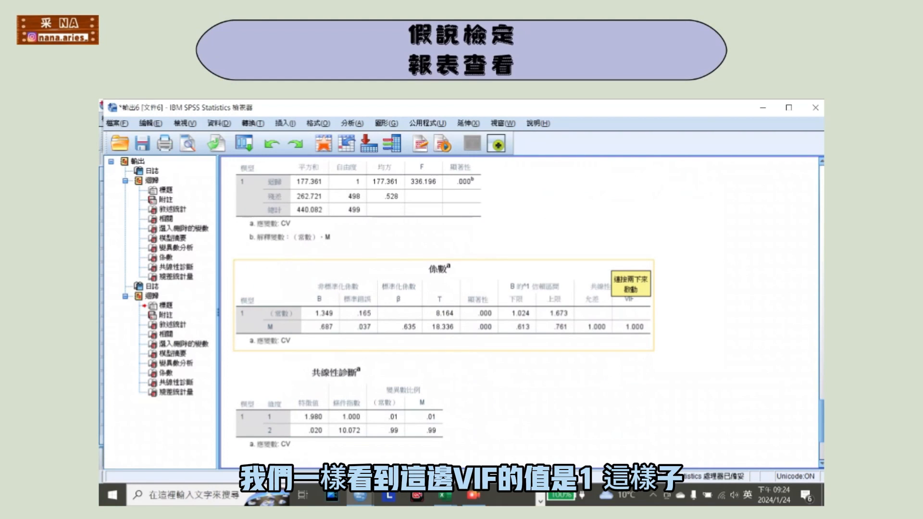
scroll(529, 307, "down", 4)
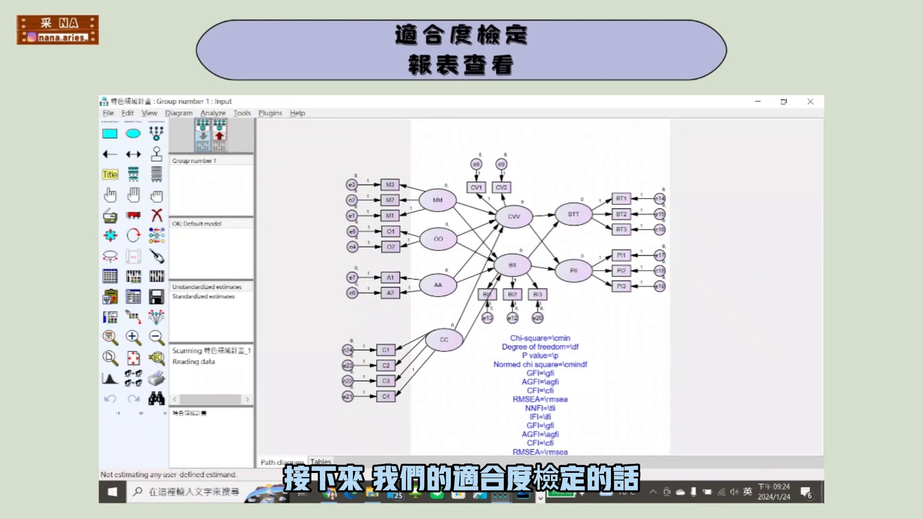
In Amos, review the estimation settings, calculate the model estimates and proceed with the analysis despite the warnings.
left_click(134, 276)
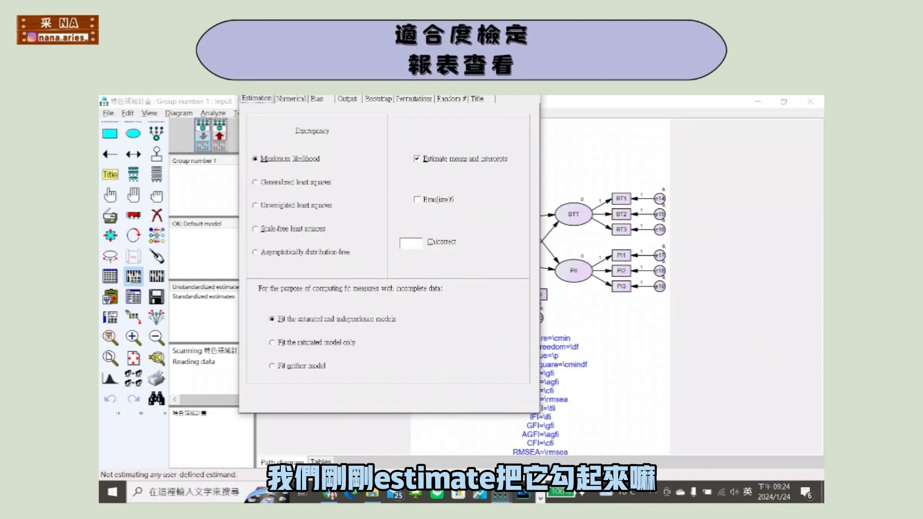
key("Escape")
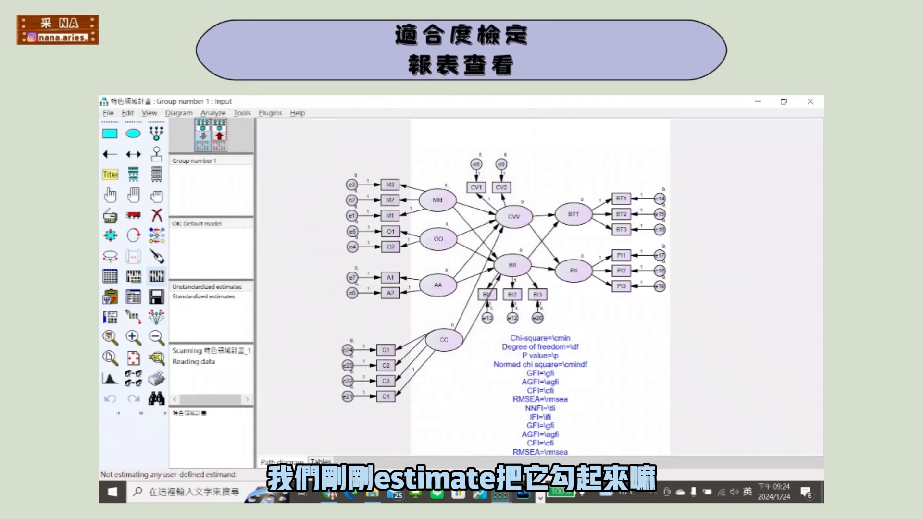
left_click(156, 276)
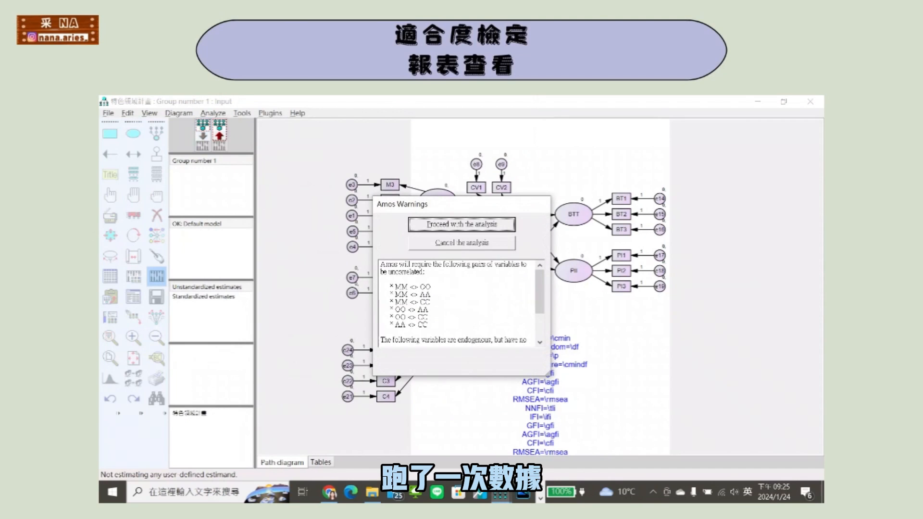
left_click(461, 226)
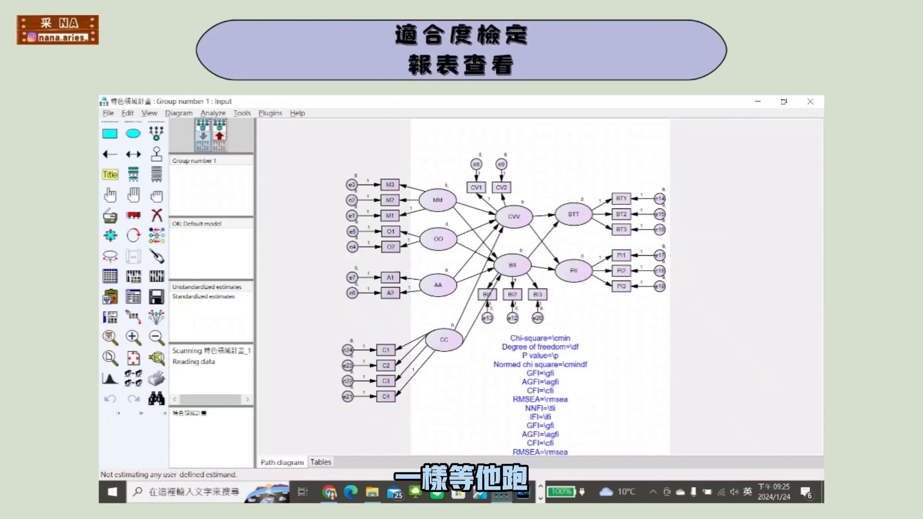
Examine the Model Fit summary in the text output, including CMIN and Baseline Comparisons, and close the report.
left_click(133, 297)
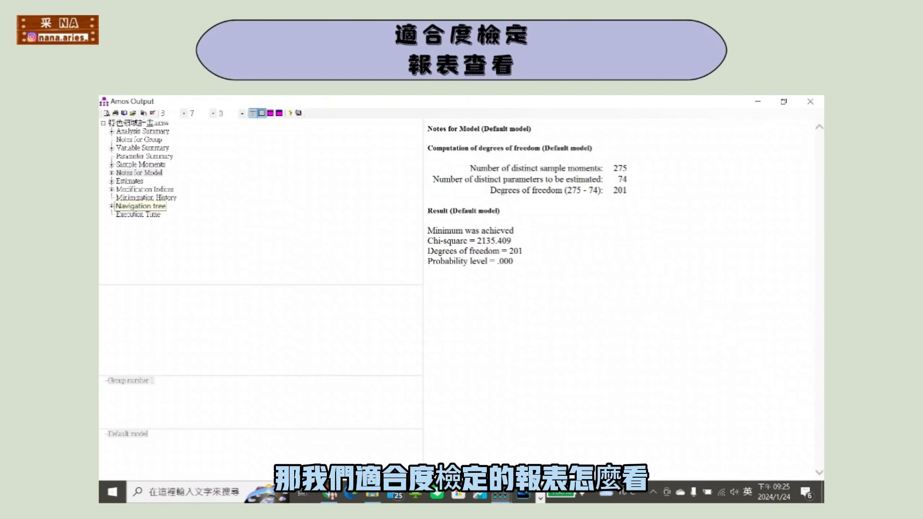
left_click(130, 206)
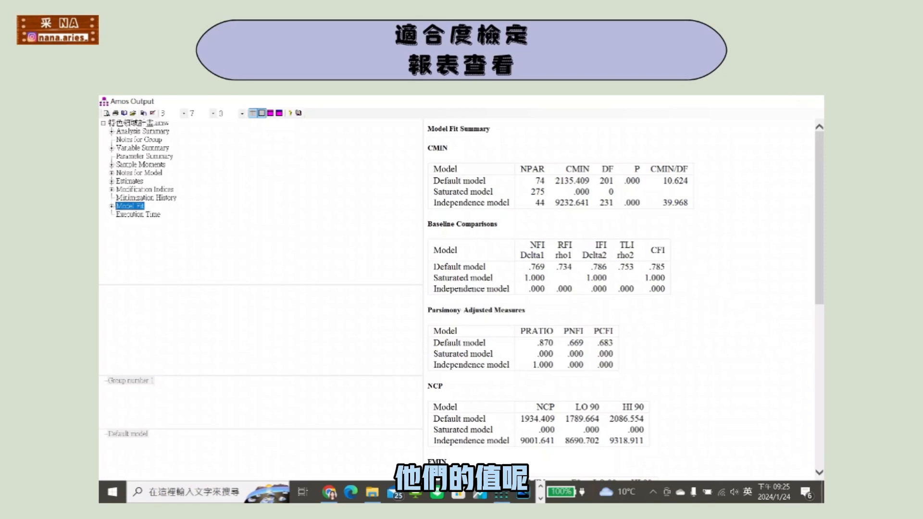
left_click(810, 102)
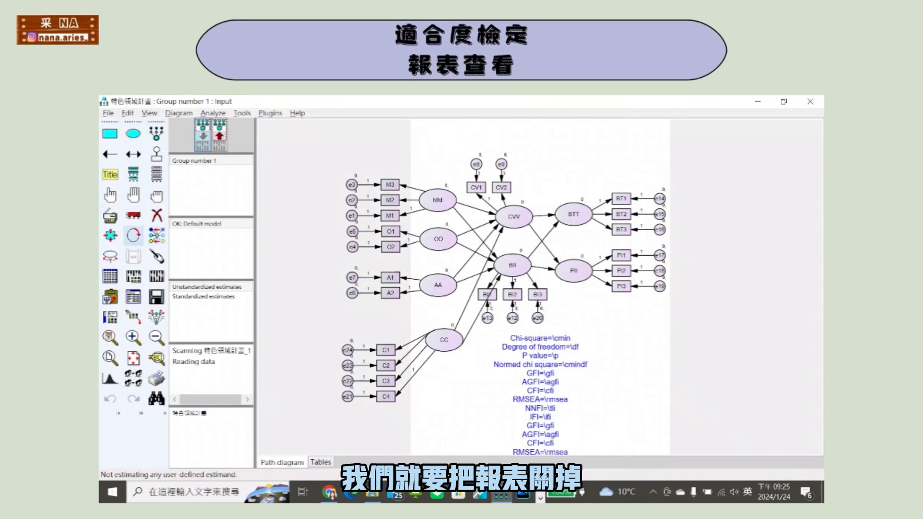
Check and accept the fit-index figure caption, such as Chi-square=\cmin and GFI=\gfi, and switch to the output path diagram.
left_click(110, 175)
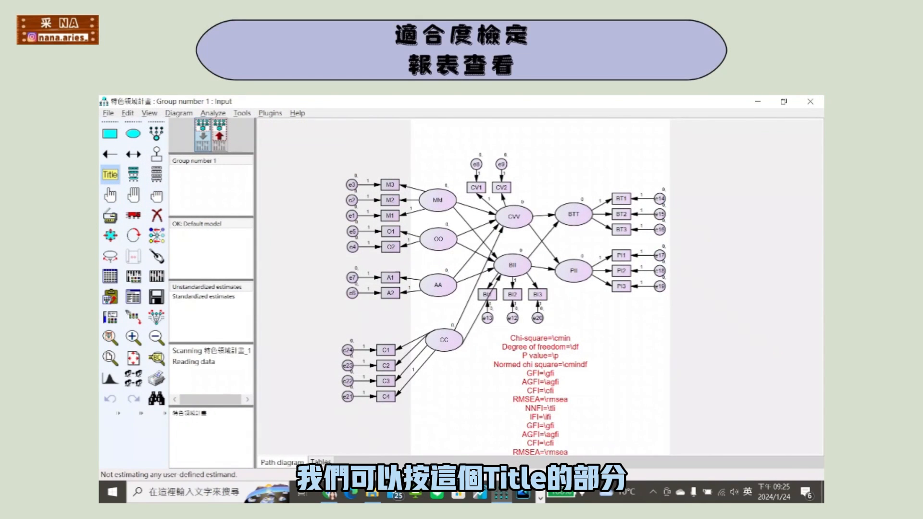
left_click(540, 382)
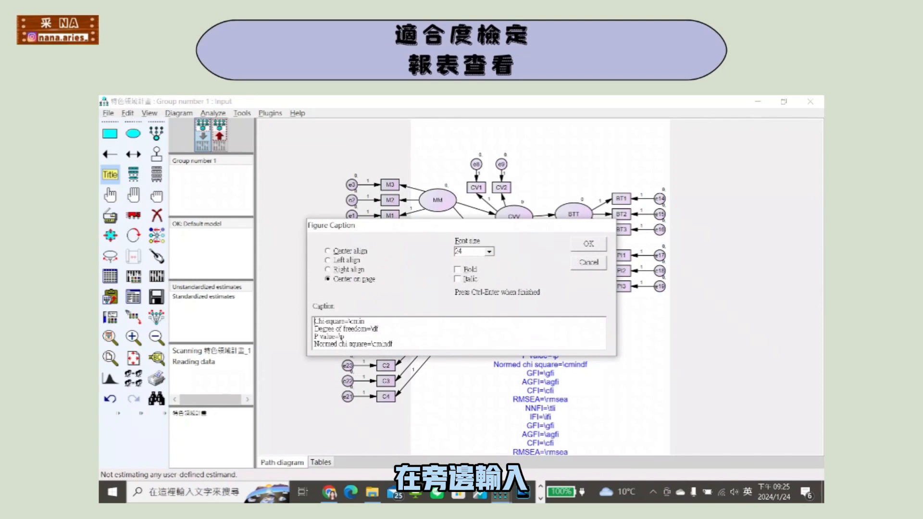
key("ctrl+a")
left_click(344, 331)
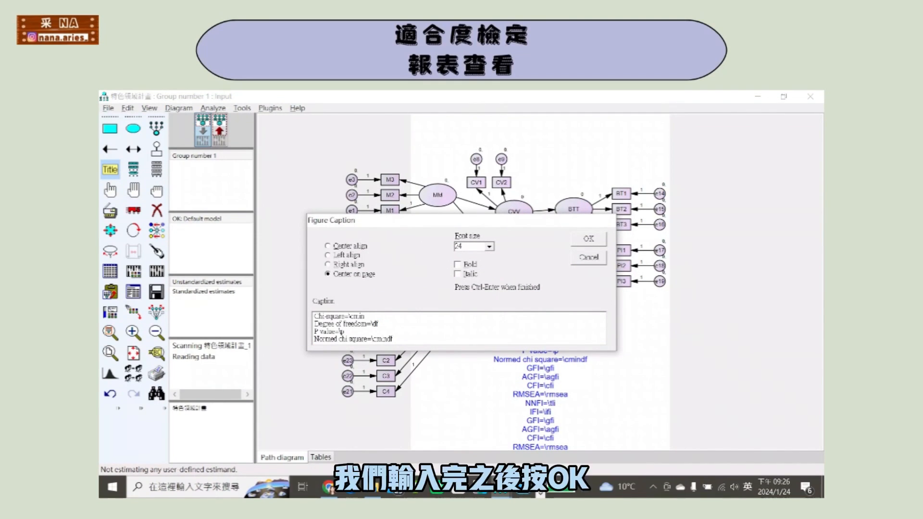
key("ctrl+Return")
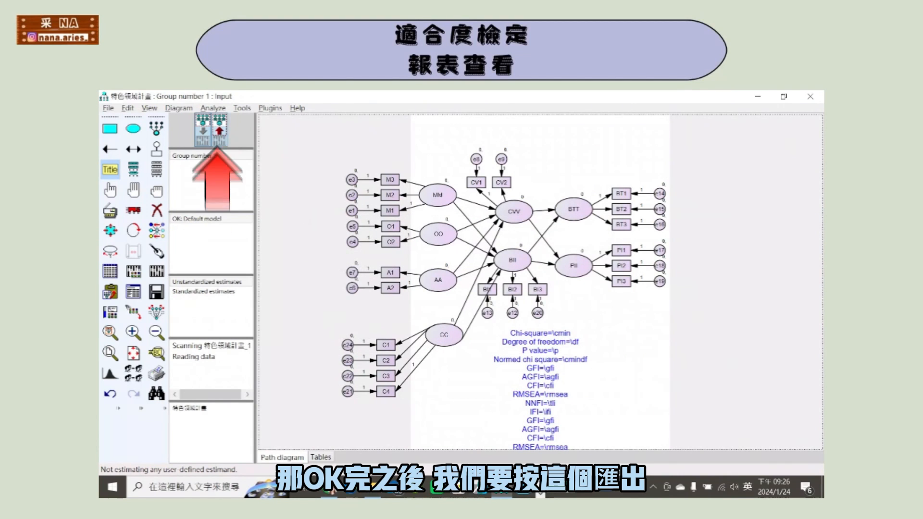
left_click(219, 131)
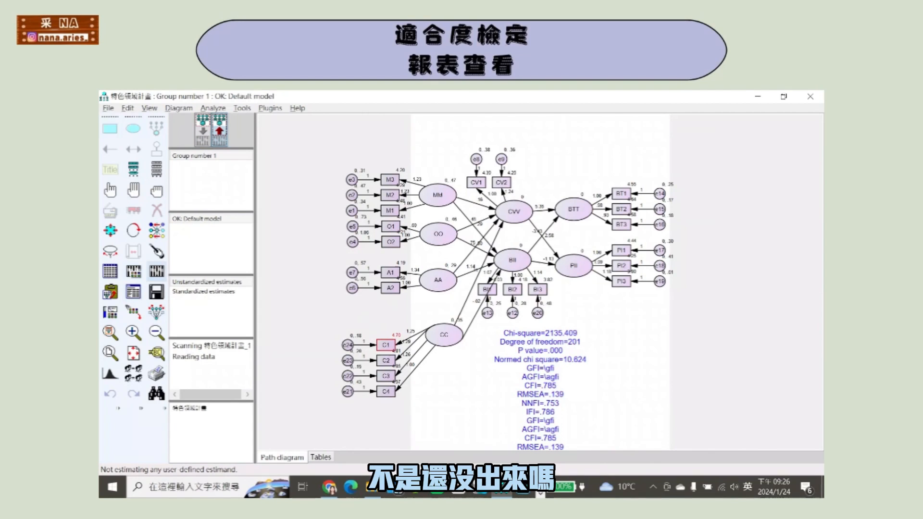
Turn off Estimate means and intercepts in the analysis properties.
left_click(156, 271)
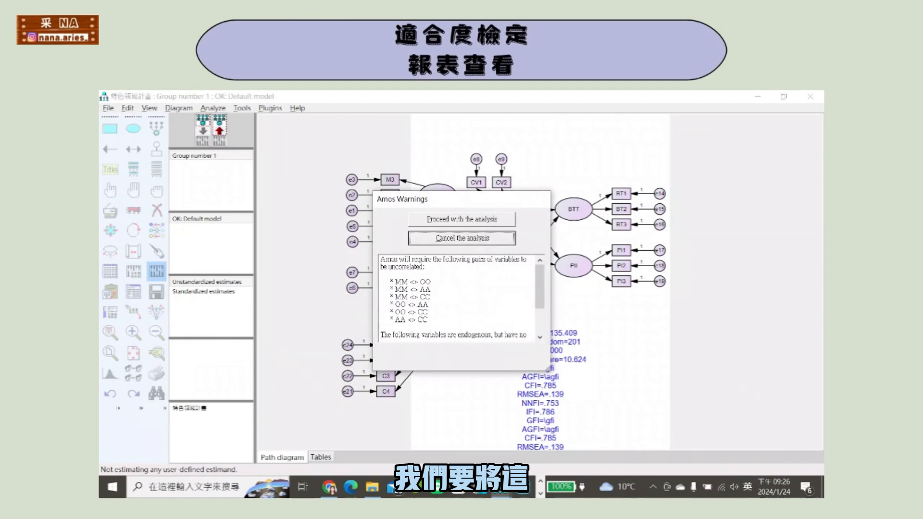
left_click(461, 238)
left_click(134, 271)
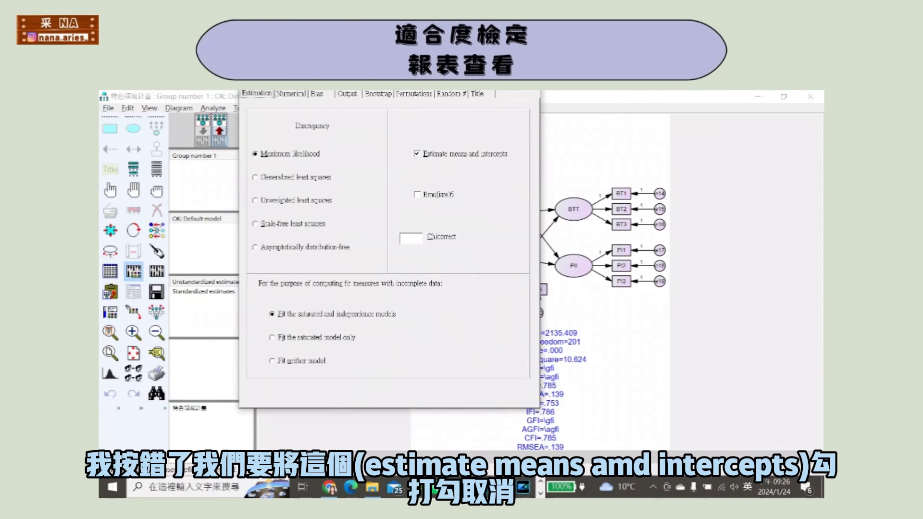
left_click(417, 154)
left_click(133, 272)
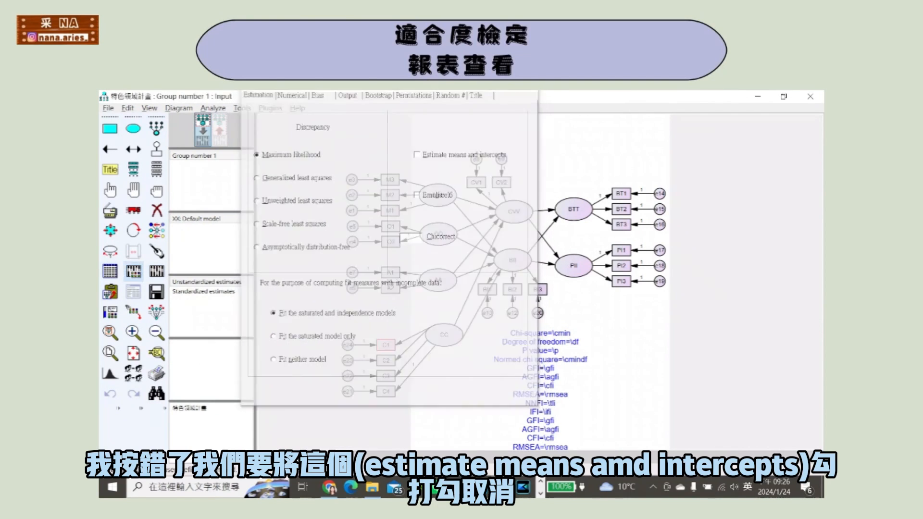
Recalculate the estimates despite the warnings and display the output path diagram with its fit indices.
left_click(156, 271)
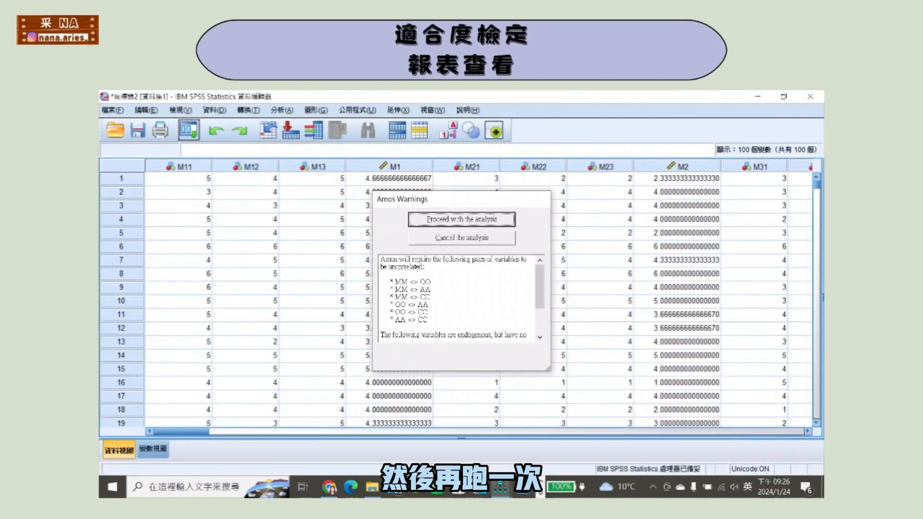
left_click(462, 220)
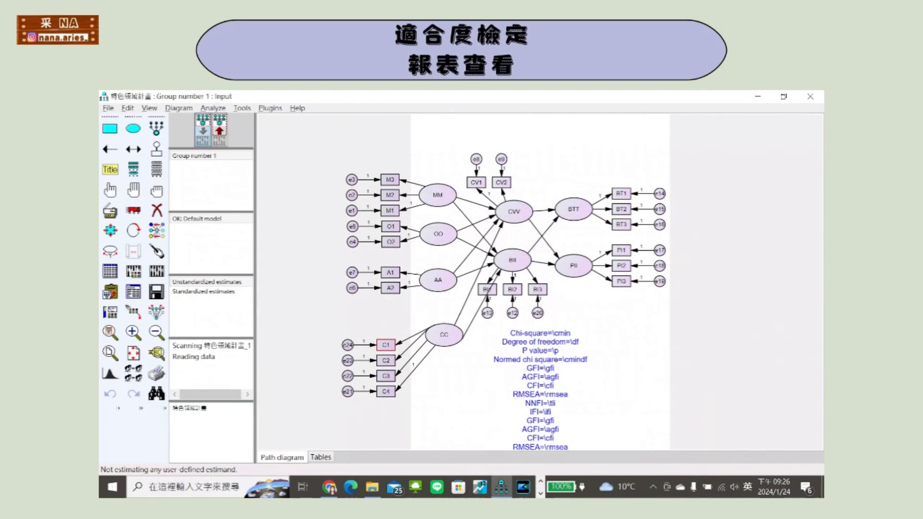
left_click(219, 131)
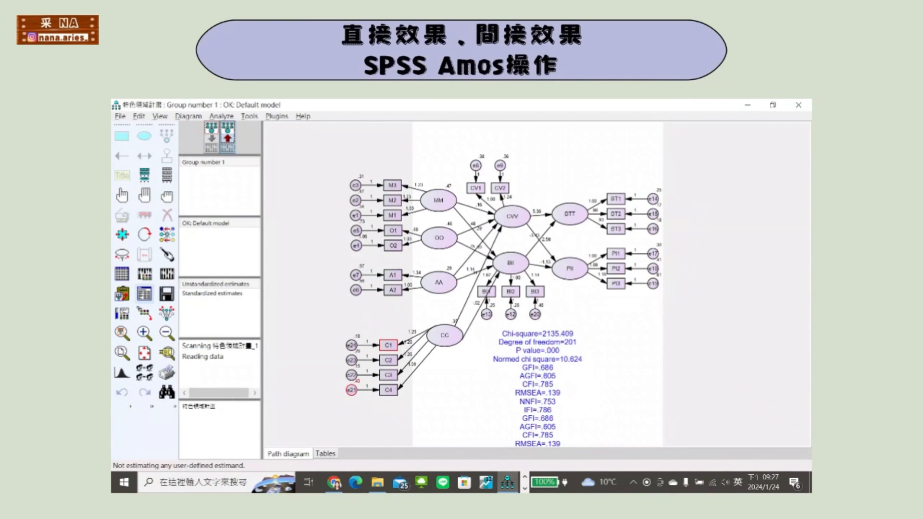
Open the text output to look up the direct and indirect effects.
key("F10")
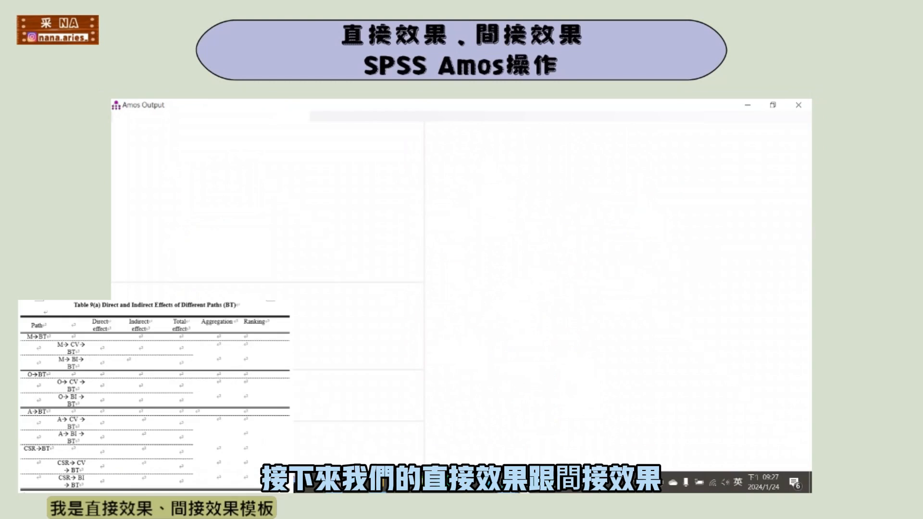